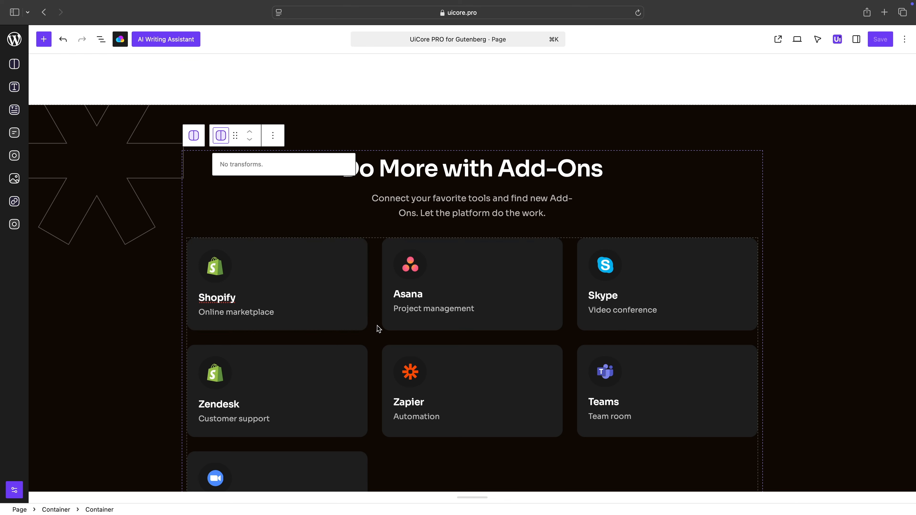
Check the available transform options for the add-ons icon card grid and for the text list in the Intuitive CRM section
{"action": "left_click", "coordinate": [221, 223]}
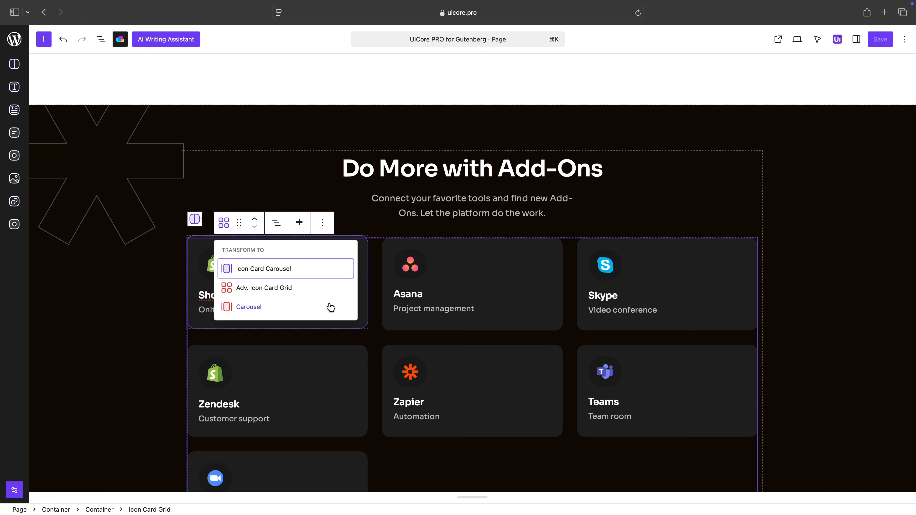
{"action": "scroll", "coordinate": [381, 291], "scroll_direction": "down", "scroll_amount": 3}
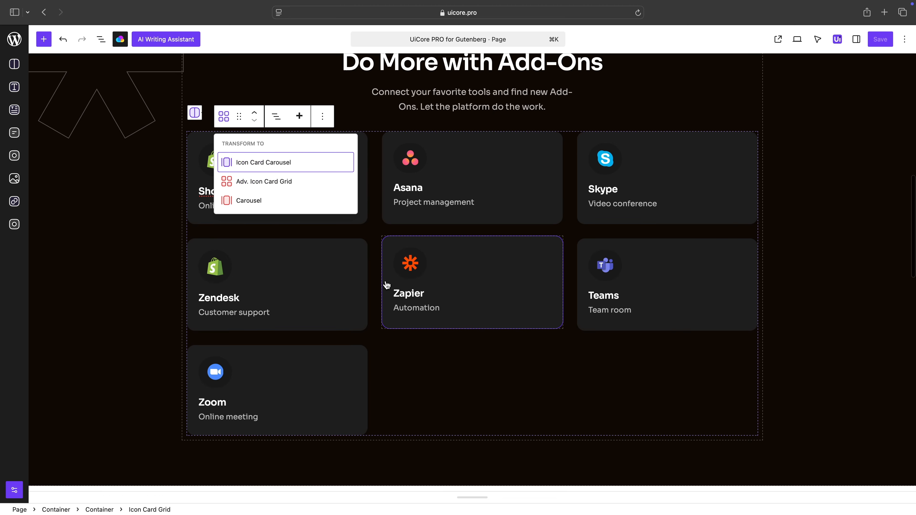
{"action": "scroll", "coordinate": [388, 288], "scroll_direction": "down", "scroll_amount": 10}
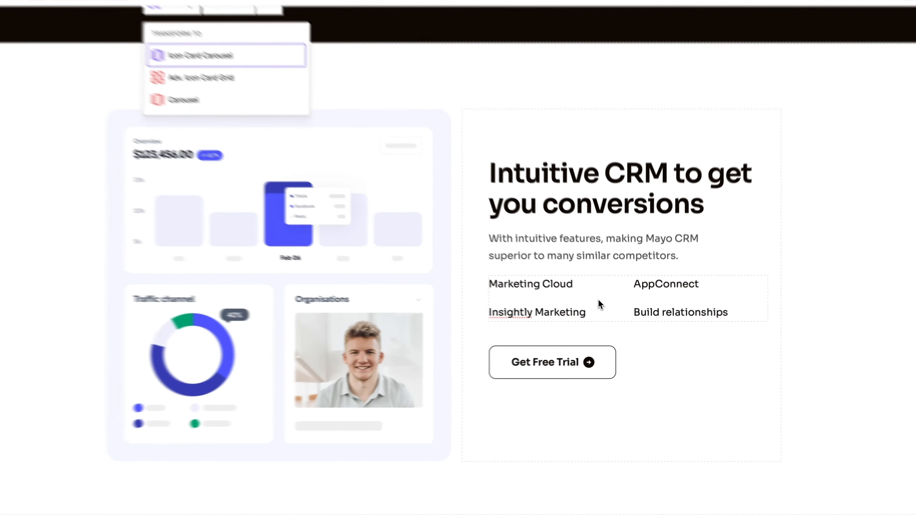
{"action": "left_click", "coordinate": [605, 306]}
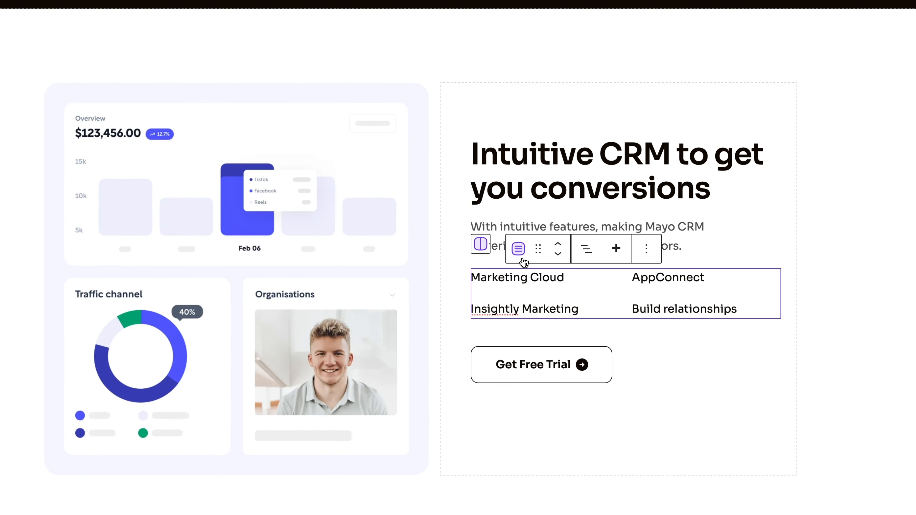
{"action": "left_click", "coordinate": [548, 270]}
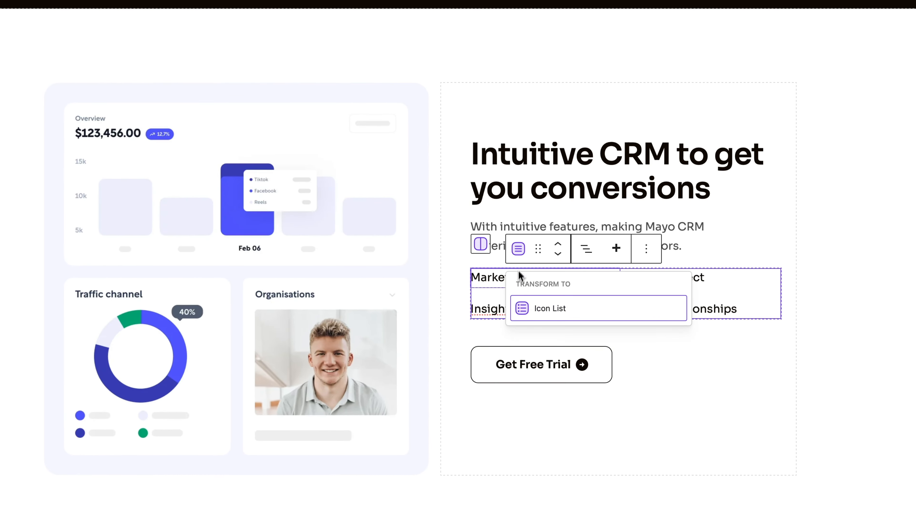
{"action": "left_click", "coordinate": [458, 321]}
Check the available transform options for the testimonial card grid in the customer reviews section
{"action": "scroll", "coordinate": [502, 322], "scroll_direction": "down", "scroll_amount": 7}
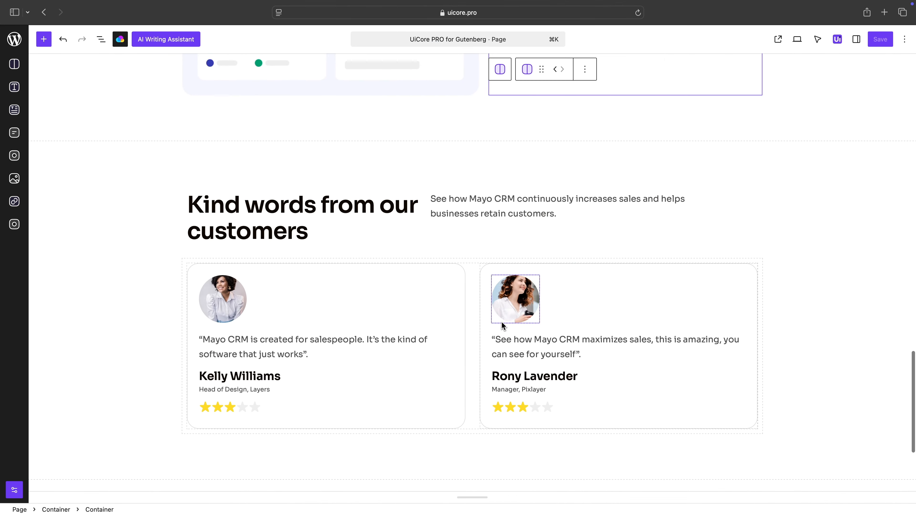
{"action": "left_click", "coordinate": [284, 287]}
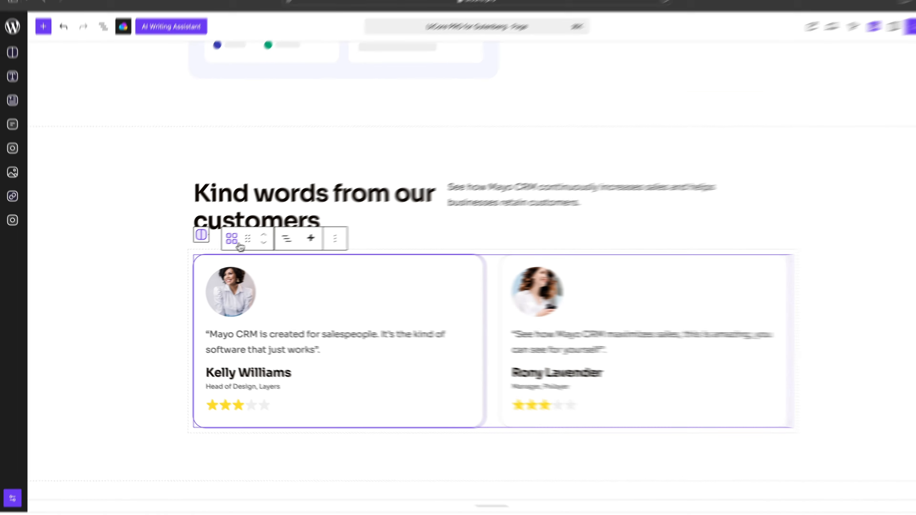
{"action": "left_click", "coordinate": [223, 242]}
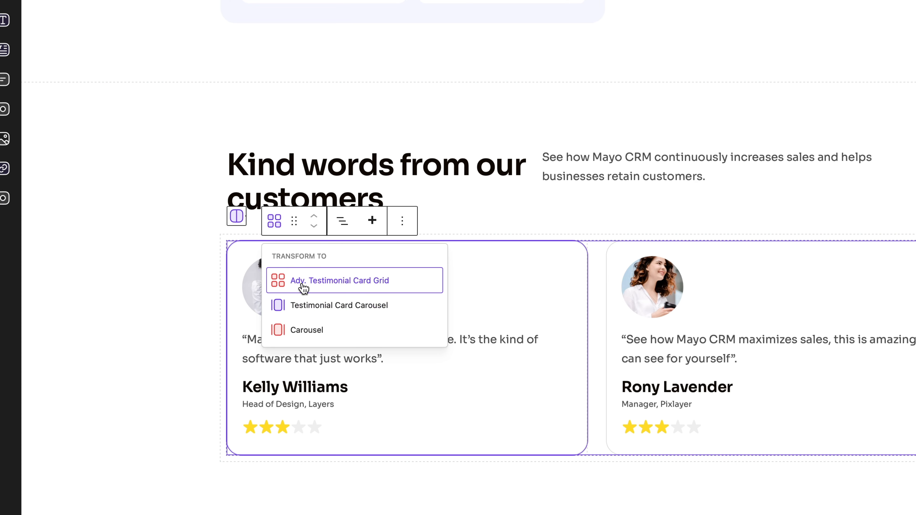
{"action": "left_click", "coordinate": [595, 259]}
Select the Skype card's title in the add-ons icon card grid and show its block settings
{"action": "scroll", "coordinate": [595, 259], "scroll_direction": "up", "scroll_amount": 8}
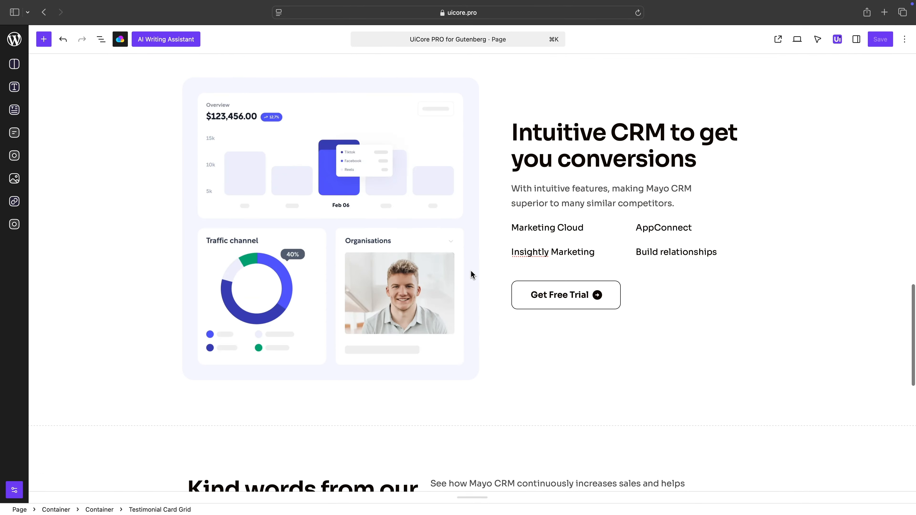
{"action": "scroll", "coordinate": [472, 275], "scroll_direction": "up", "scroll_amount": 10}
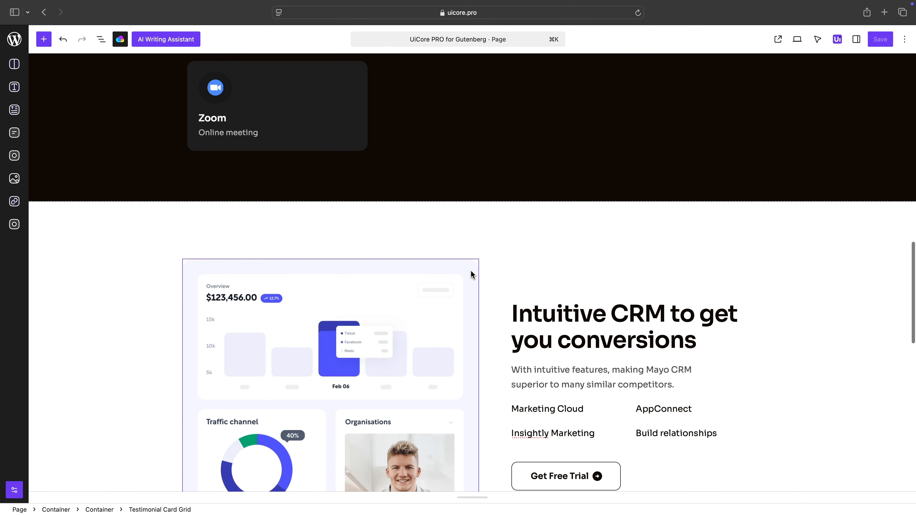
{"action": "scroll", "coordinate": [473, 275], "scroll_direction": "up", "scroll_amount": 3}
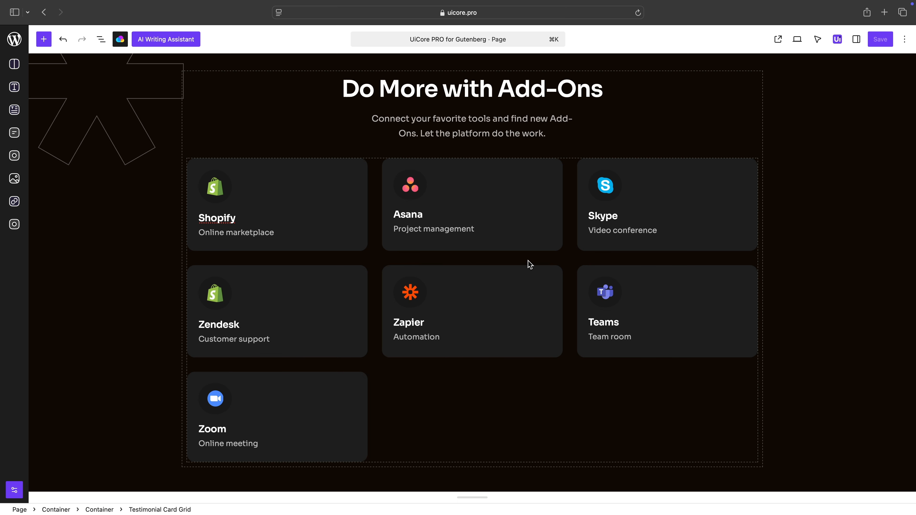
{"action": "left_click", "coordinate": [615, 216]}
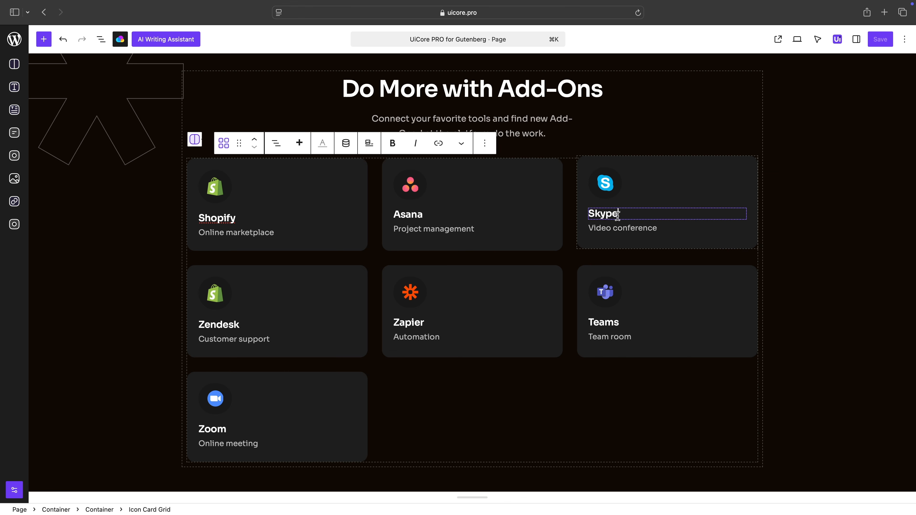
{"action": "left_click", "coordinate": [857, 40]}
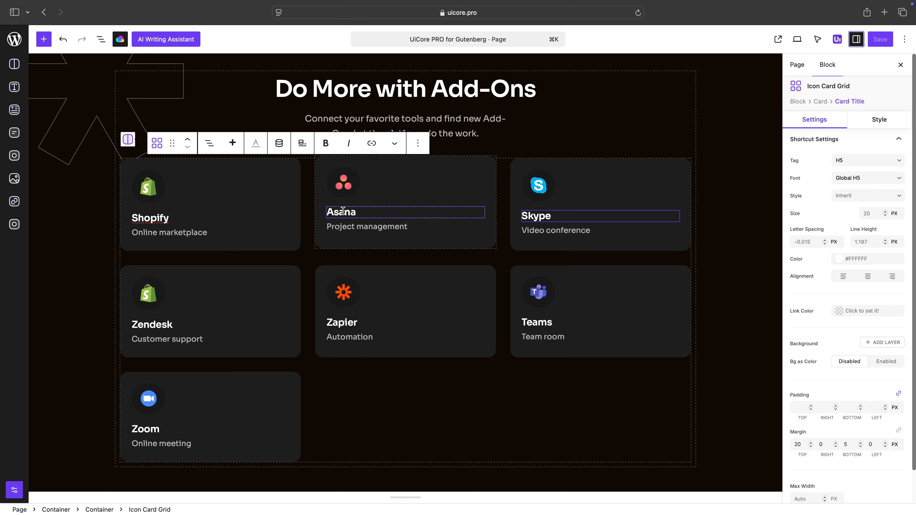
Inspect the settings of the titles, texts and card elements in the Asana and Shopify cards
{"action": "left_click", "coordinate": [344, 195]}
{"action": "left_click", "coordinate": [341, 227]}
{"action": "left_click", "coordinate": [219, 231]}
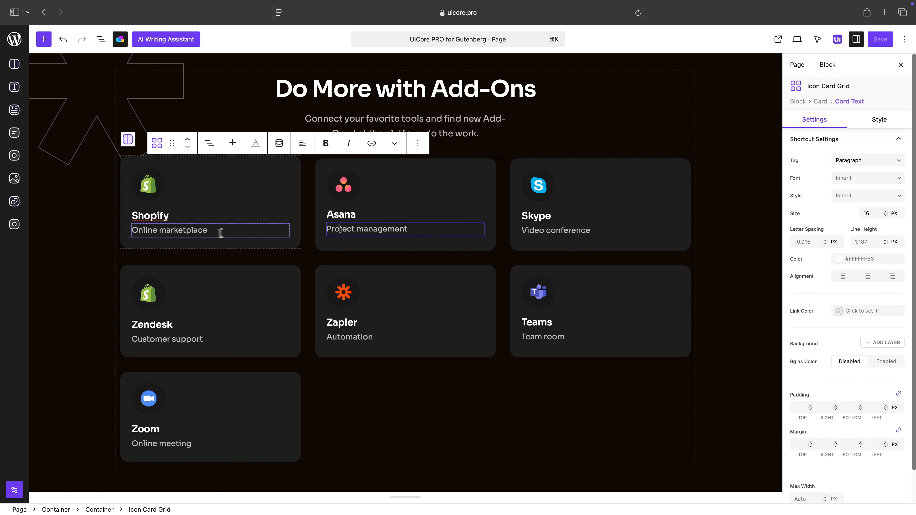
{"action": "left_click", "coordinate": [211, 214]}
{"action": "left_click", "coordinate": [321, 193]}
{"action": "left_click", "coordinate": [288, 192]}
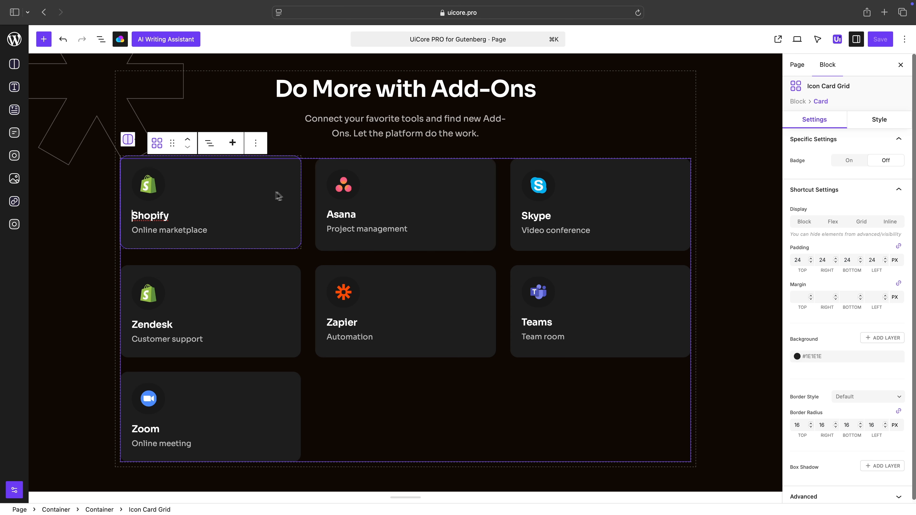
Transform the add-ons icon card grid into an Icon Card Carousel
{"action": "left_click", "coordinate": [158, 146]}
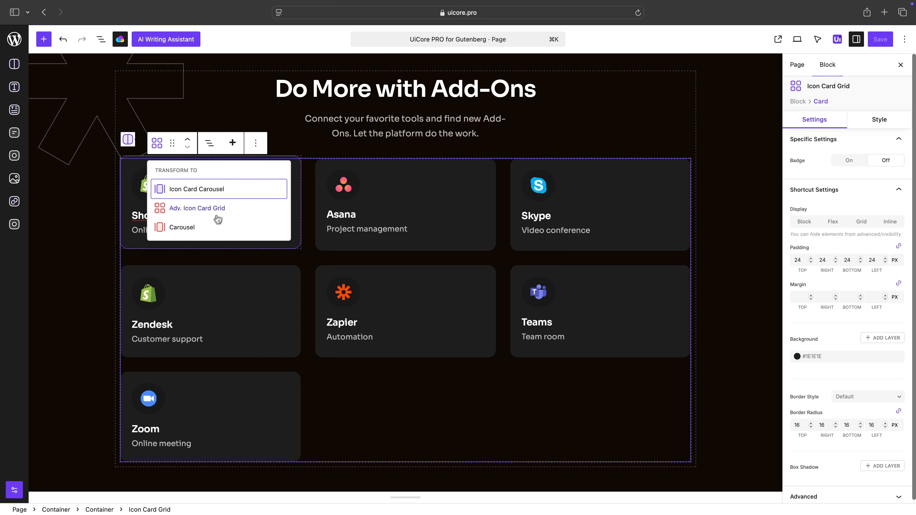
{"action": "left_click", "coordinate": [223, 193]}
{"action": "left_click", "coordinate": [409, 193]}
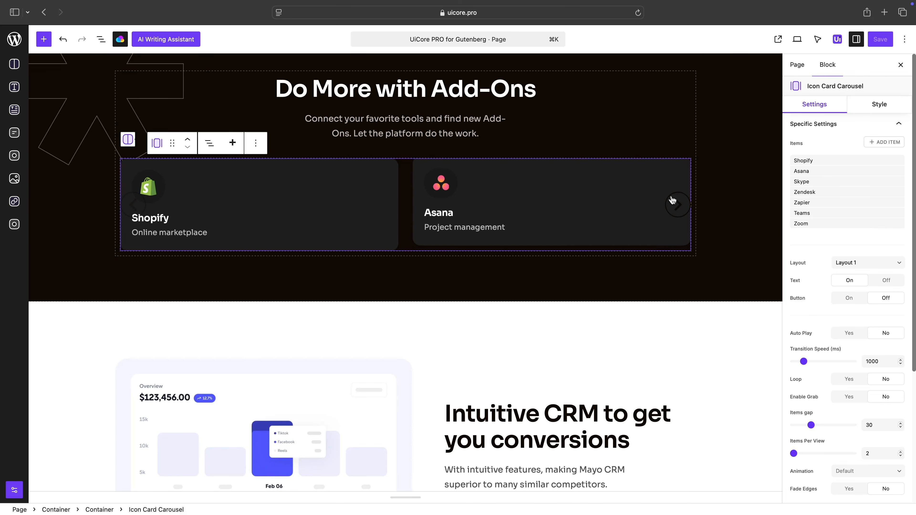
Try the carousel's forward and back arrows, and set its items per view to 3
{"action": "left_click", "coordinate": [677, 205]}
{"action": "left_click", "coordinate": [134, 205]}
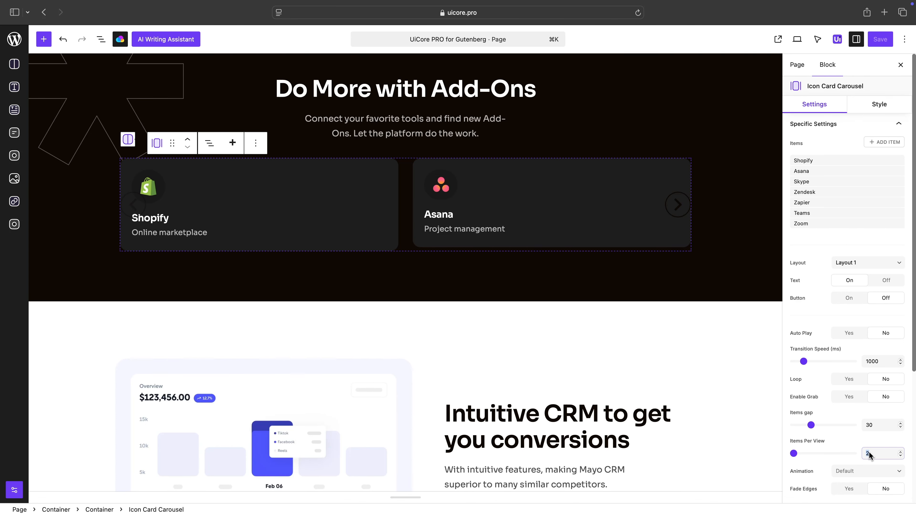
{"action": "type", "text": "3"}
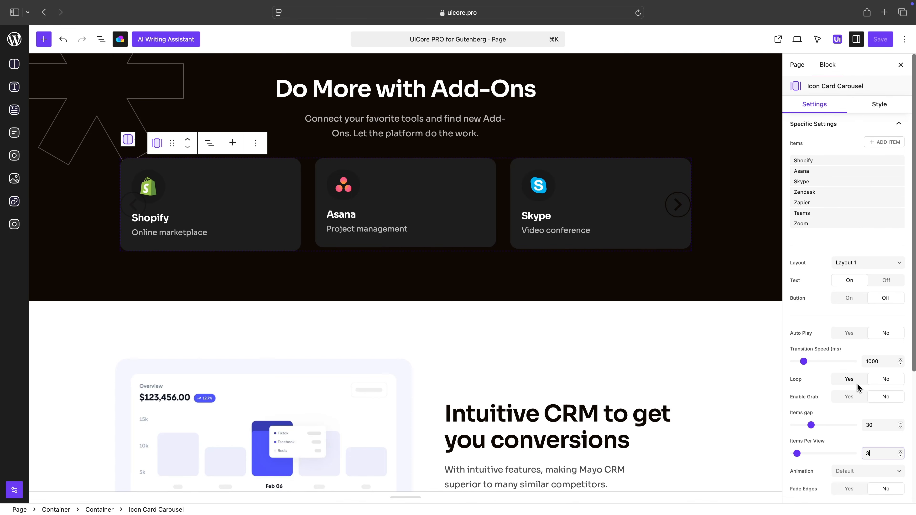
Disable the carousel's navigation arrows and set its pagination to Progress Bulets
{"action": "scroll", "coordinate": [800, 232], "scroll_direction": "down", "scroll_amount": 10}
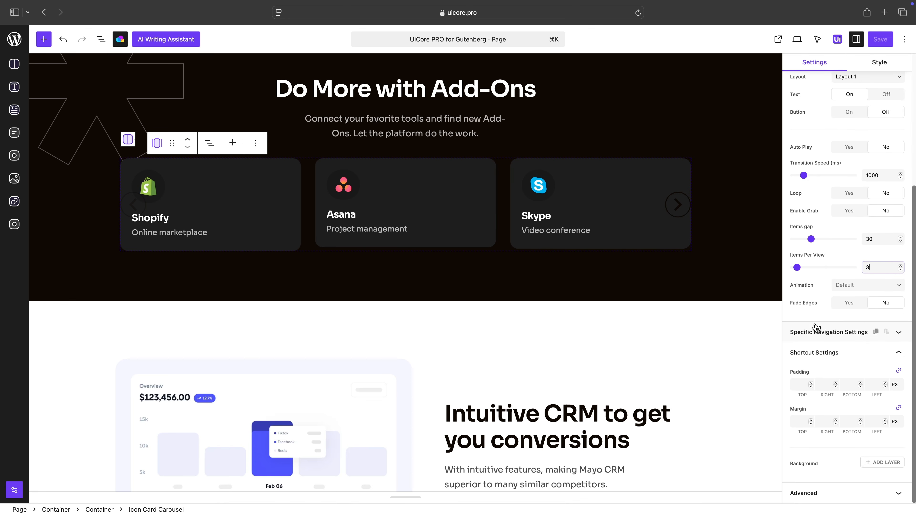
{"action": "left_click", "coordinate": [815, 332]}
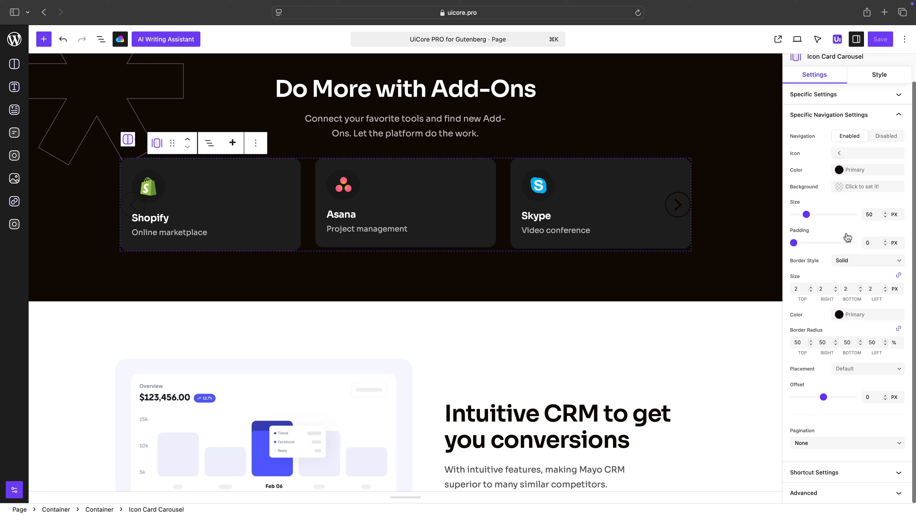
{"action": "left_click", "coordinate": [881, 139]}
{"action": "left_click", "coordinate": [848, 213]}
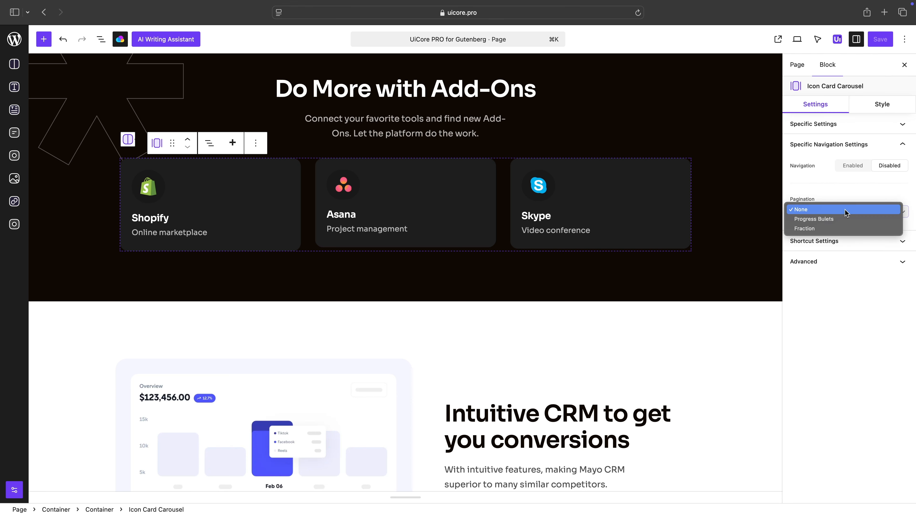
{"action": "left_click", "coordinate": [832, 223]}
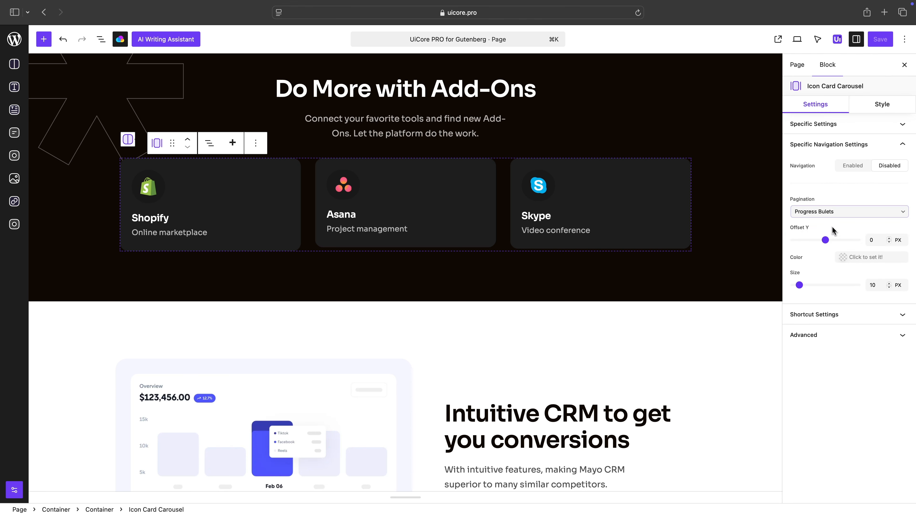
Set the pagination bullets' Offset Y to -32 px and their color to white
{"action": "left_click", "coordinate": [871, 243]}
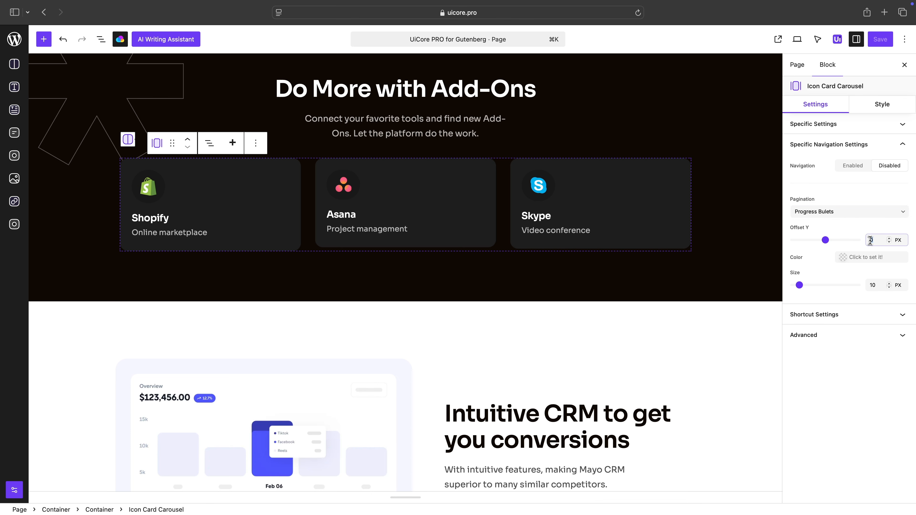
{"action": "left_click", "coordinate": [868, 261]}
{"action": "left_click", "coordinate": [771, 326]}
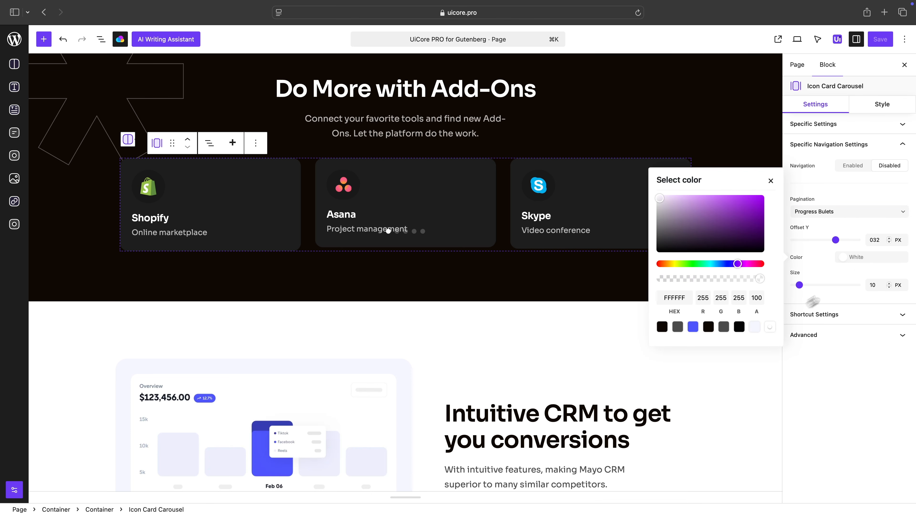
{"action": "left_click", "coordinate": [873, 240]}
{"action": "type", "text": "-"}
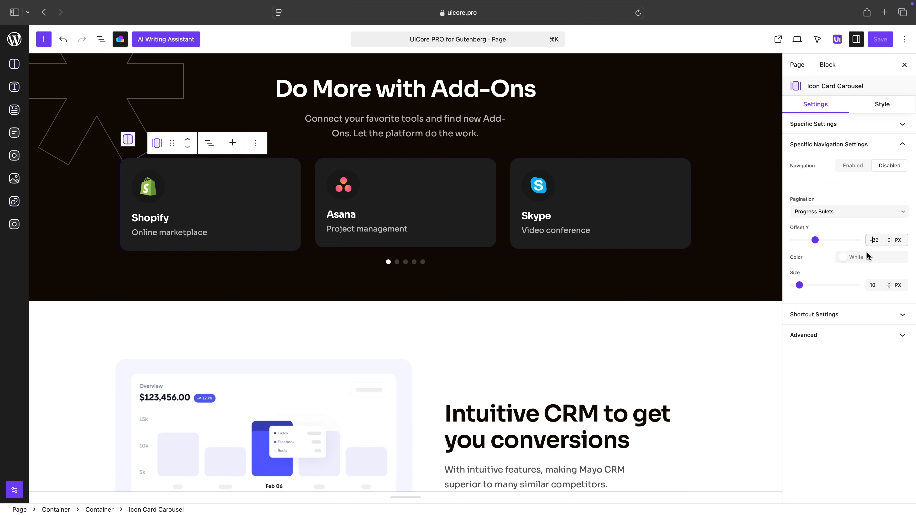
Test the pagination bullets by moving the carousel forward and returning to its first slide
{"action": "left_click", "coordinate": [406, 263]}
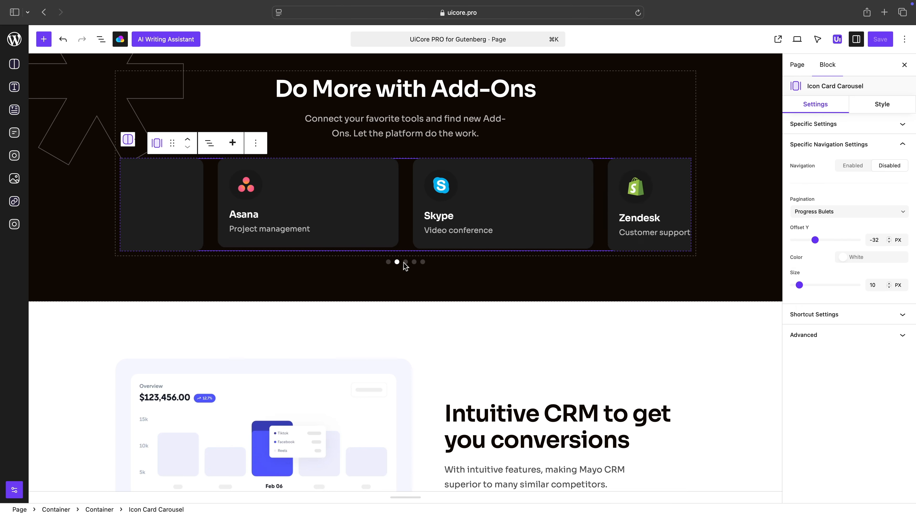
{"action": "left_click", "coordinate": [389, 263]}
{"action": "scroll", "coordinate": [420, 231], "scroll_direction": "up", "scroll_amount": 1}
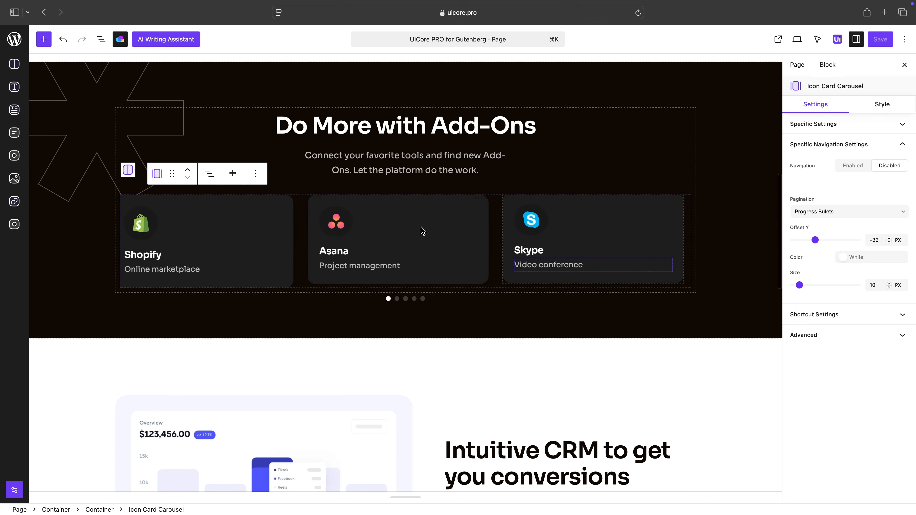
{"action": "scroll", "coordinate": [422, 230], "scroll_direction": "up", "scroll_amount": 1}
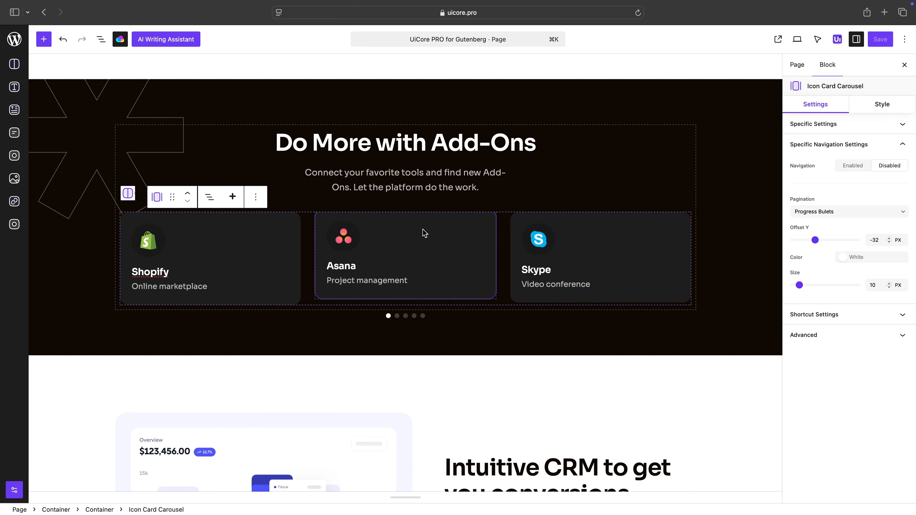
Transform the add-ons carousel into an Icon Card Grid and back into an Icon Card Carousel
{"action": "left_click", "coordinate": [156, 197]}
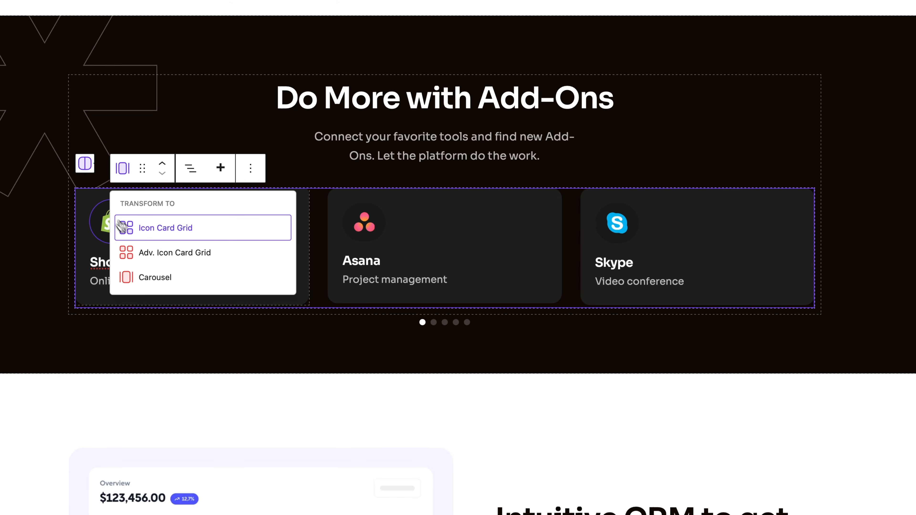
{"action": "left_click", "coordinate": [177, 234]}
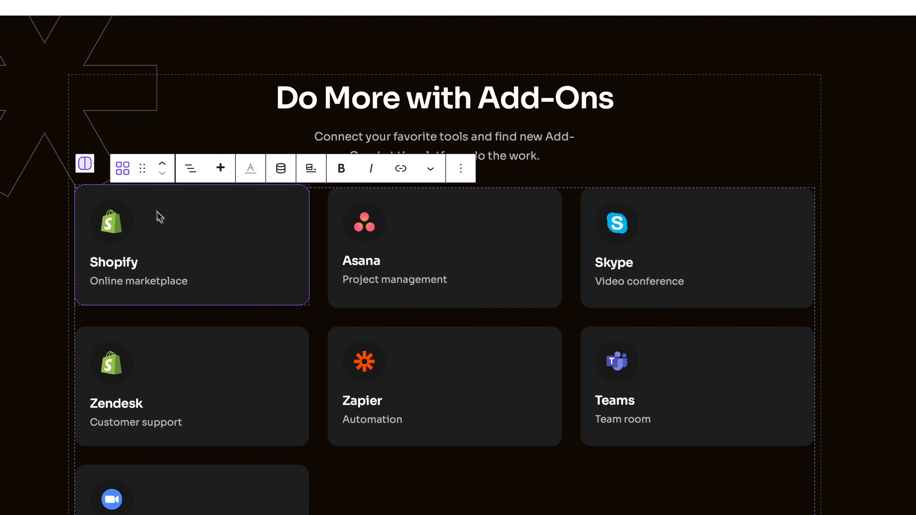
{"action": "left_click", "coordinate": [123, 169]}
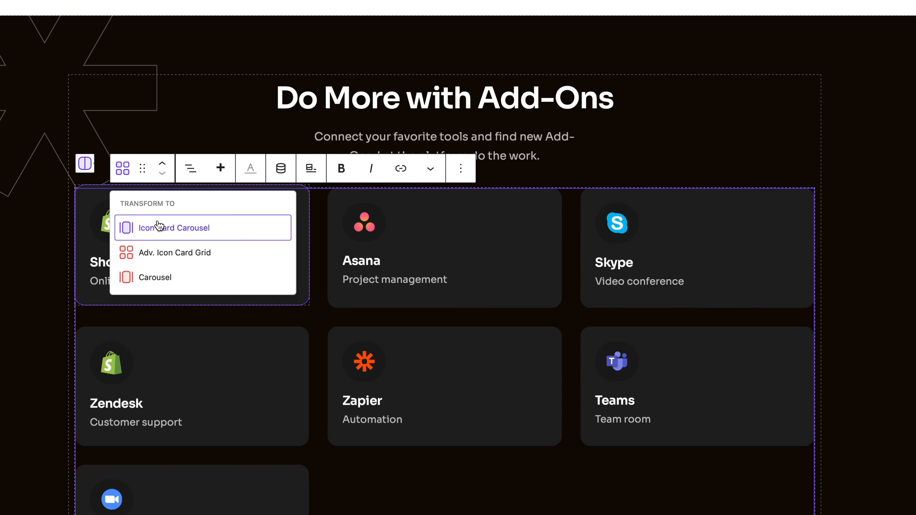
{"action": "left_click", "coordinate": [159, 226]}
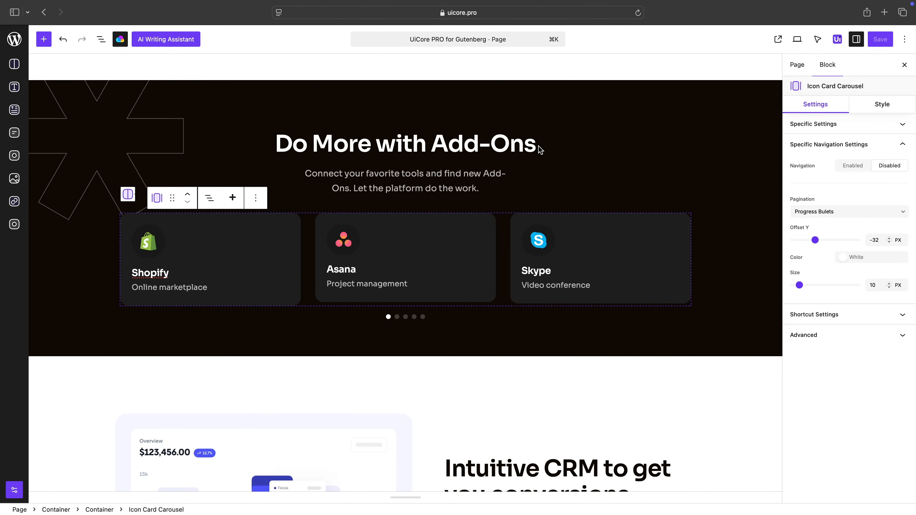
Transform the text list in the Intuitive CRM section into an Icon List and select its AppConnect icon
{"action": "scroll", "coordinate": [539, 148], "scroll_direction": "down", "scroll_amount": 10}
{"action": "left_click", "coordinate": [534, 246]}
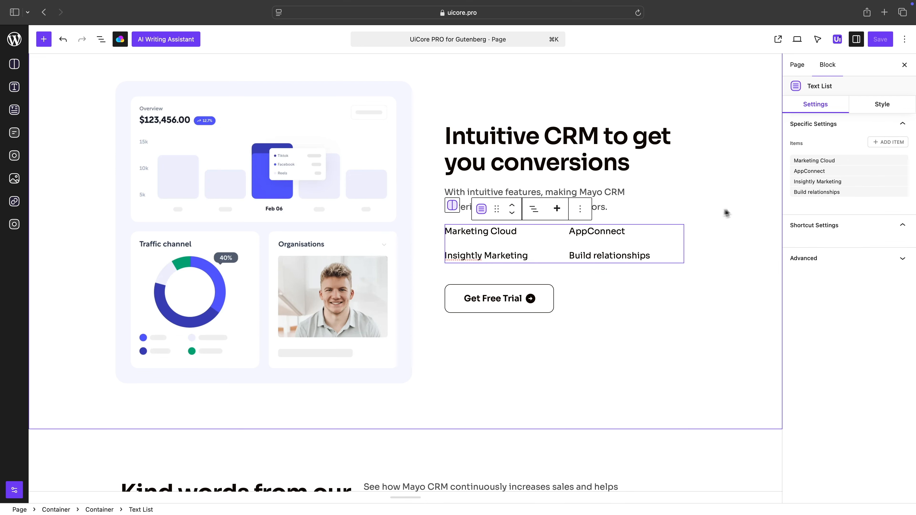
{"action": "left_click", "coordinate": [481, 209]}
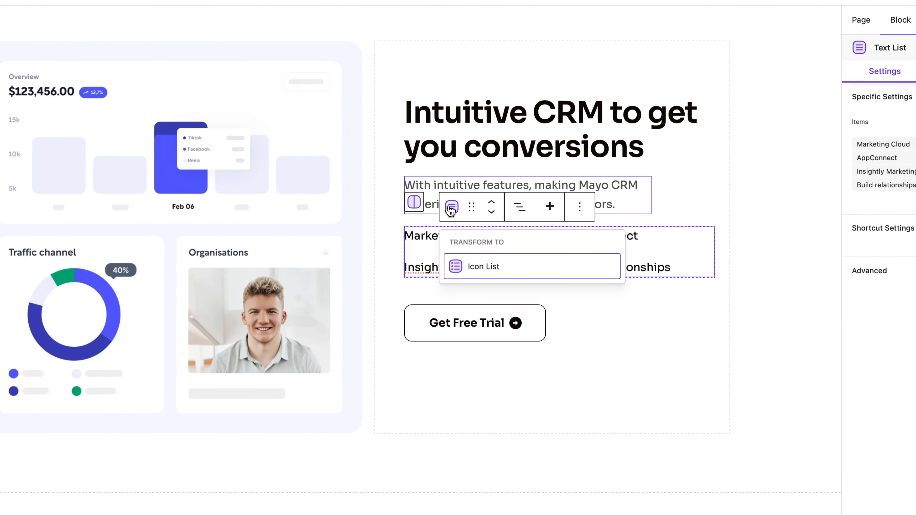
{"action": "left_click", "coordinate": [481, 270]}
{"action": "left_click", "coordinate": [581, 255]}
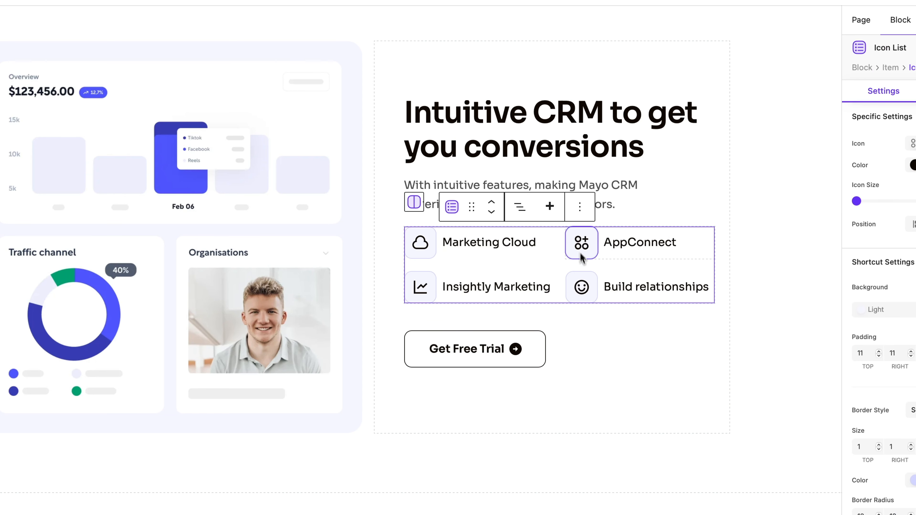
Transform the testimonial card grid in the "Kind words from our customers" section into an Adv. Testimonial Card Grid
{"action": "left_click", "coordinate": [422, 256]}
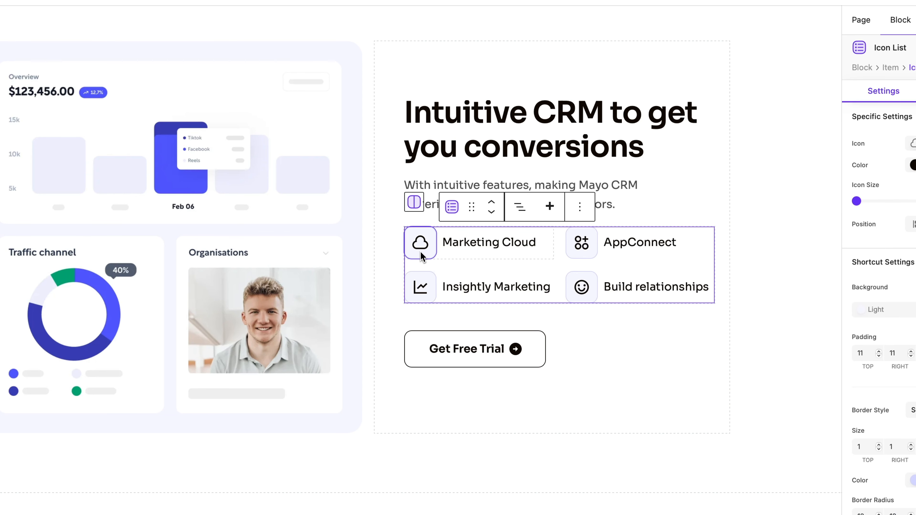
{"action": "scroll", "coordinate": [577, 245], "scroll_direction": "down", "scroll_amount": 1}
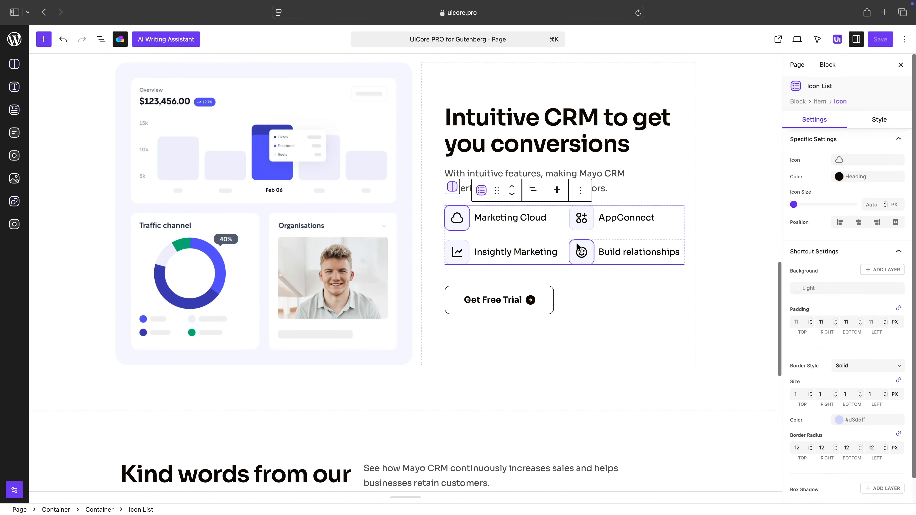
{"action": "scroll", "coordinate": [577, 248], "scroll_direction": "down", "scroll_amount": 1}
{"action": "scroll", "coordinate": [446, 235], "scroll_direction": "down", "scroll_amount": 15}
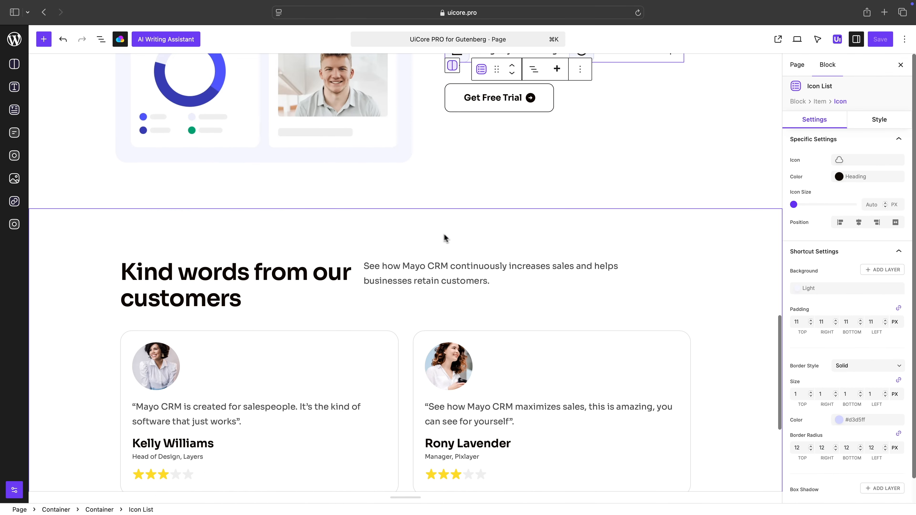
{"action": "left_click", "coordinate": [380, 238]}
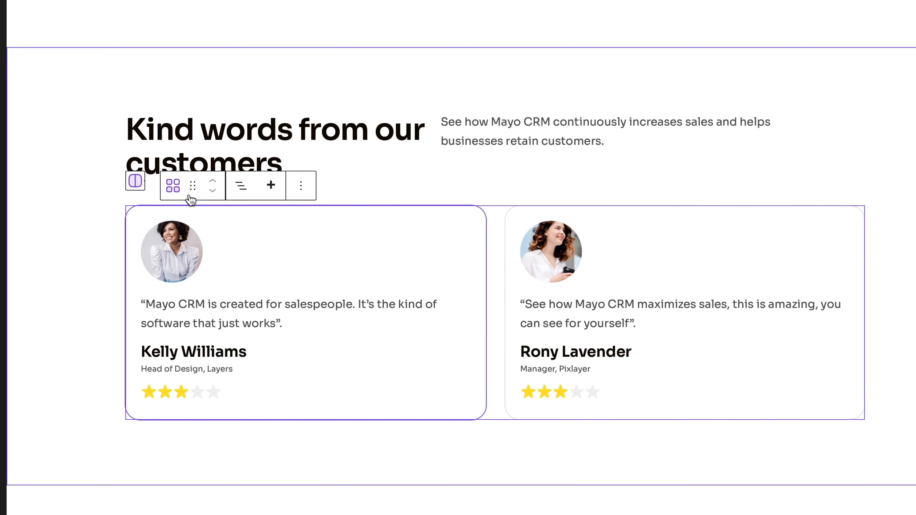
{"action": "left_click", "coordinate": [173, 186]}
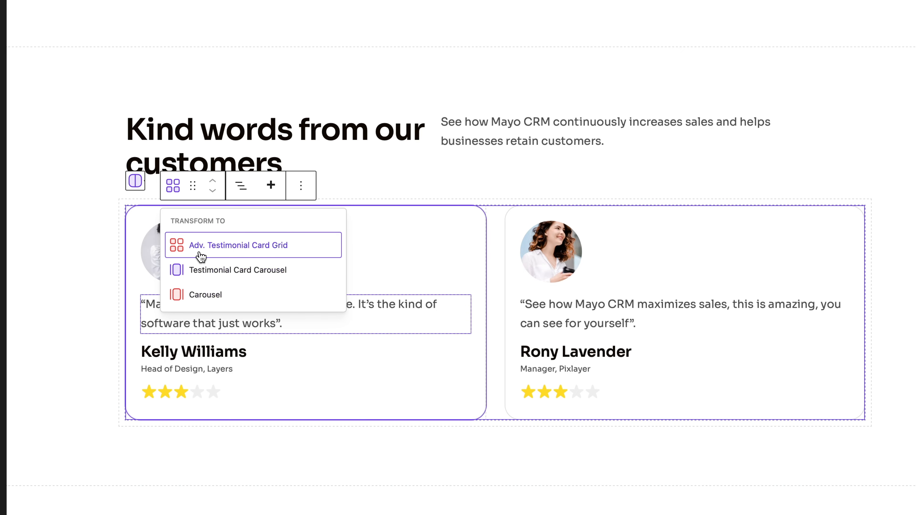
{"action": "left_click", "coordinate": [201, 254]}
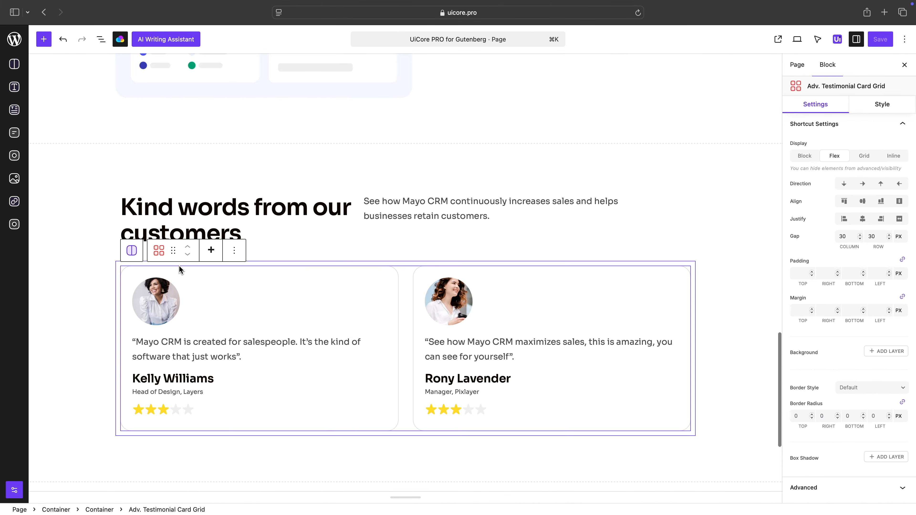
Inspect the synced avatar, testimonial text and author elements of the first testimonial card
{"action": "left_click", "coordinate": [163, 298]}
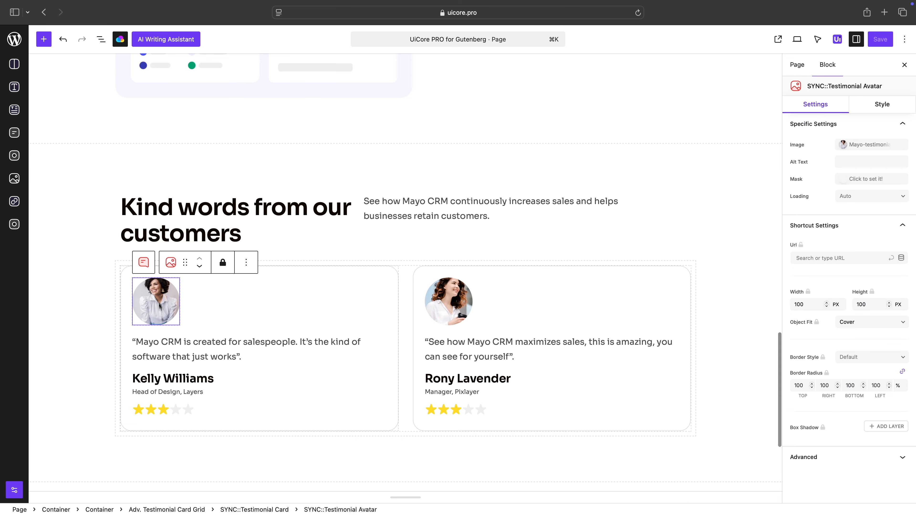
{"action": "left_click", "coordinate": [162, 357]}
{"action": "left_click", "coordinate": [156, 375]}
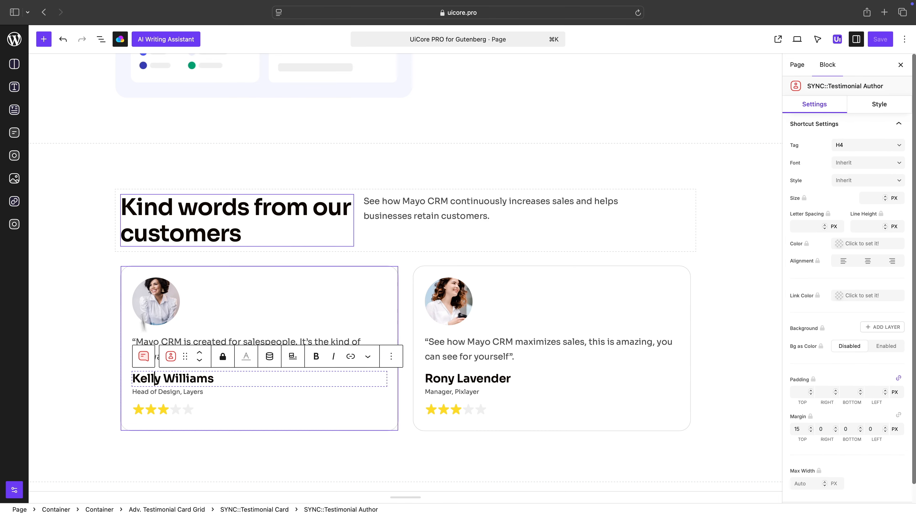
Add a Button block below the rating stars in the first testimonial card, with text size 12 px and padding 12 px on all sides
{"action": "left_click", "coordinate": [44, 39]}
{"action": "left_click_drag", "start_coordinate": [162, 241], "coordinate": [266, 443]}
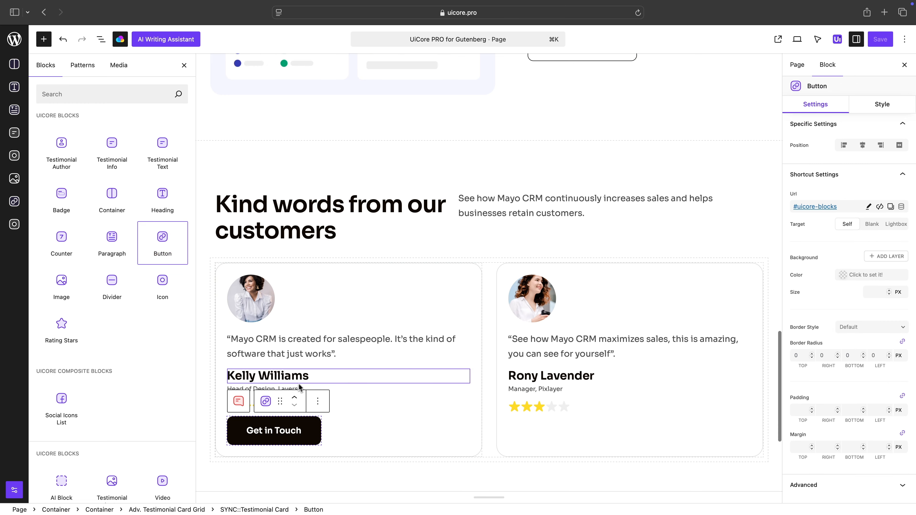
{"action": "left_click", "coordinate": [874, 293]}
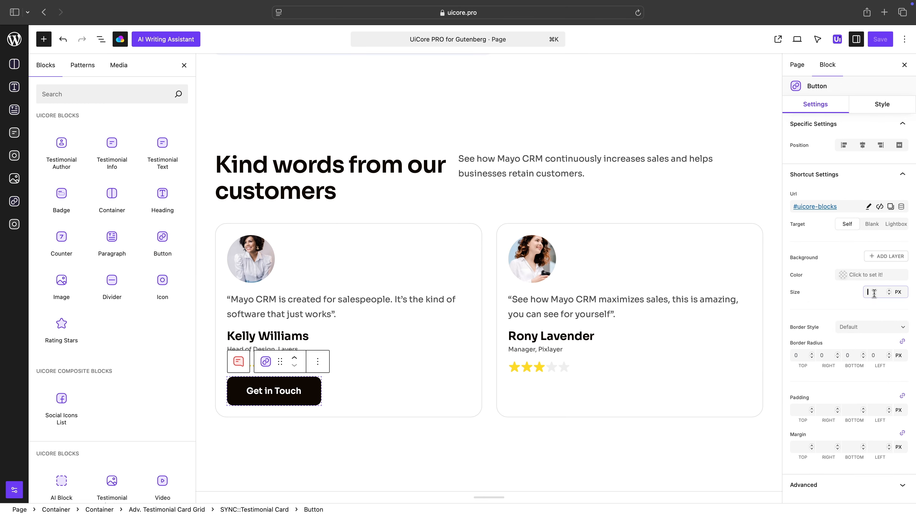
{"action": "type", "text": "12"}
{"action": "left_click", "coordinate": [825, 411]}
{"action": "type", "text": "12"}
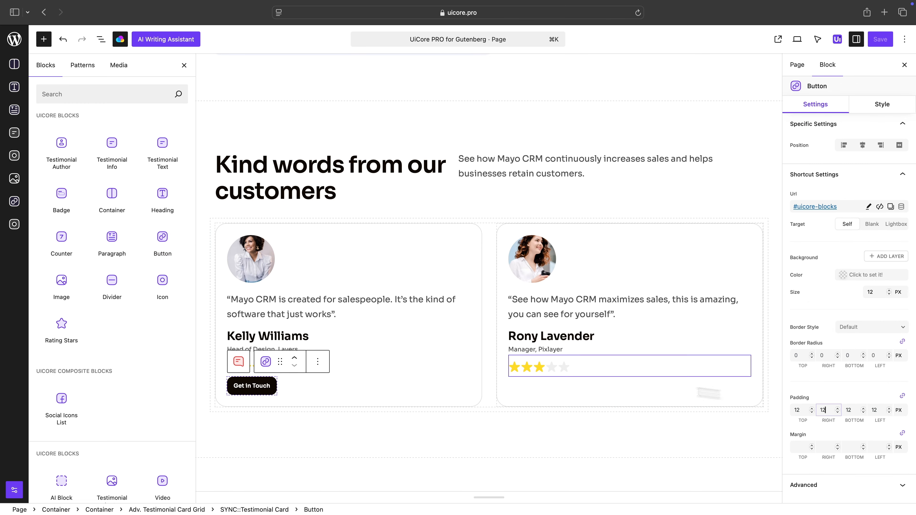
Check which transforms the first testimonial card offers, and select the surrounding section container
{"action": "left_click", "coordinate": [236, 233]}
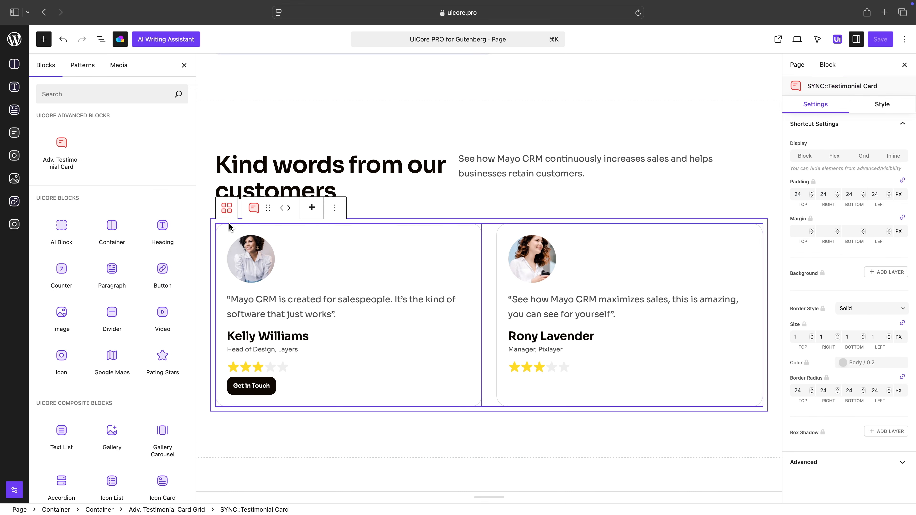
{"action": "left_click", "coordinate": [249, 212]}
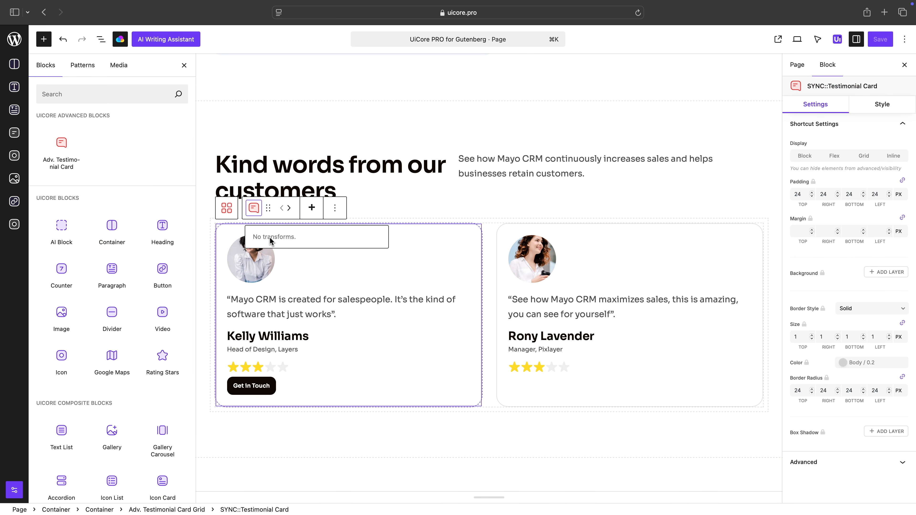
{"action": "left_click", "coordinate": [437, 220]}
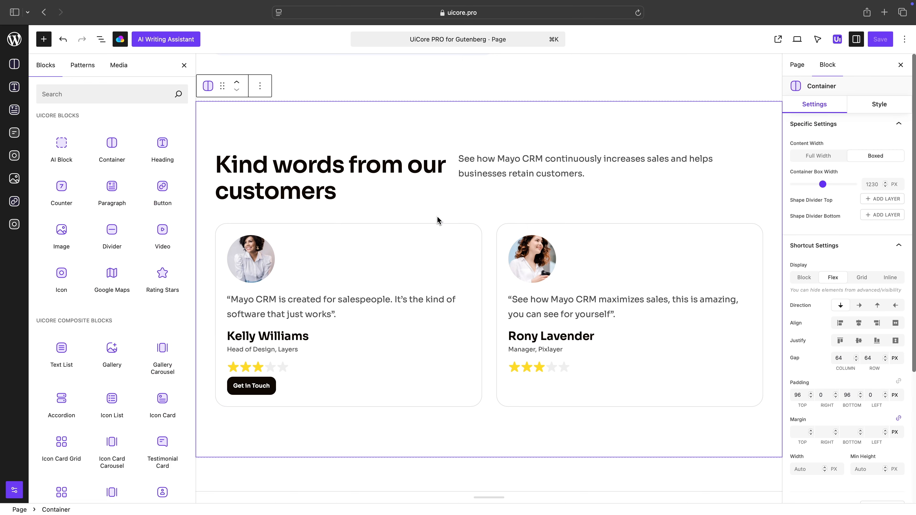
Hide the block inserter and the settings sidebar, and review the finished page from the testimonials up to its title
{"action": "left_click", "coordinate": [44, 39]}
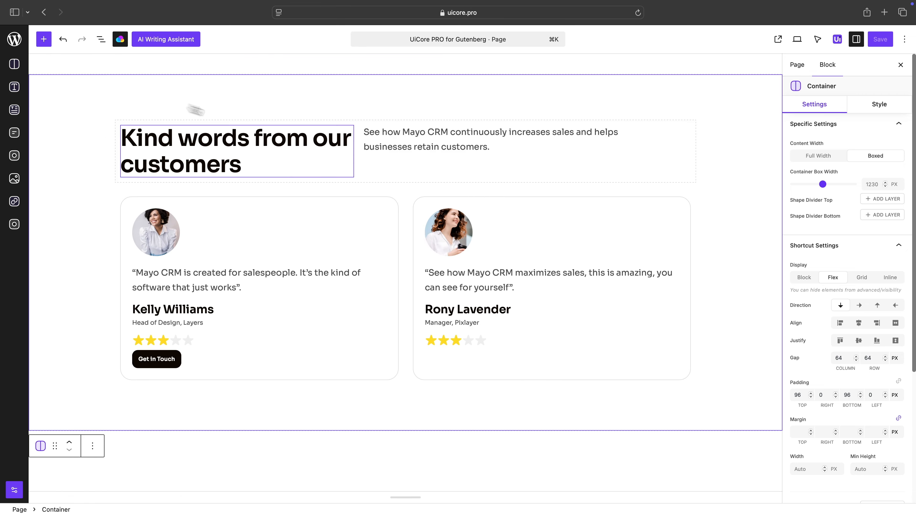
{"action": "left_click", "coordinate": [855, 40]}
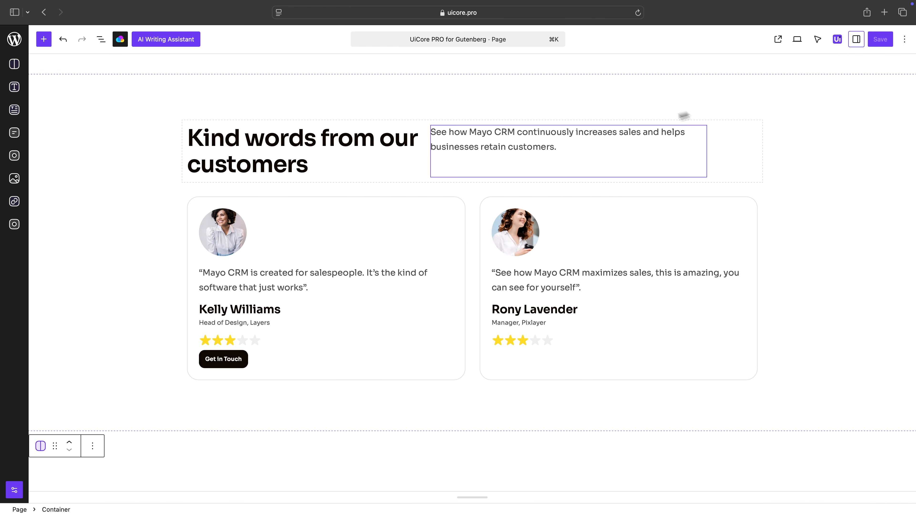
{"action": "scroll", "coordinate": [471, 231], "scroll_direction": "up", "scroll_amount": 2}
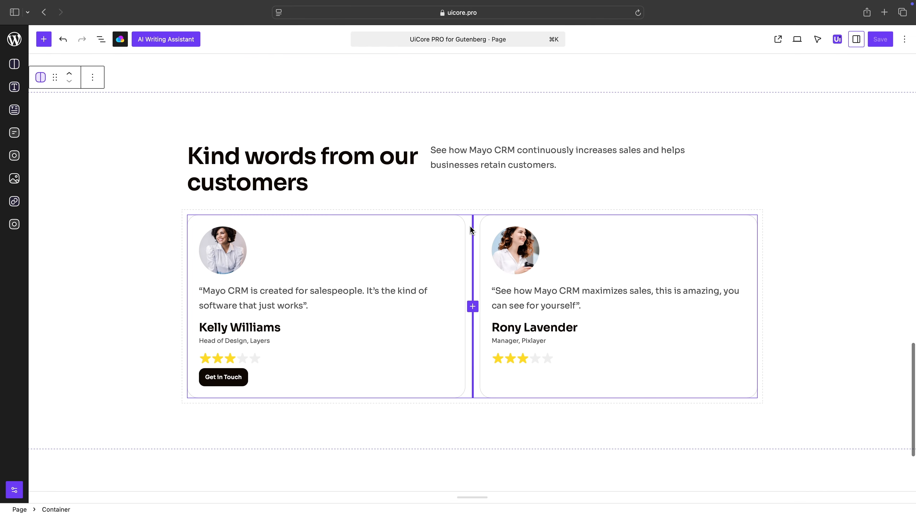
{"action": "scroll", "coordinate": [472, 231], "scroll_direction": "up", "scroll_amount": 15}
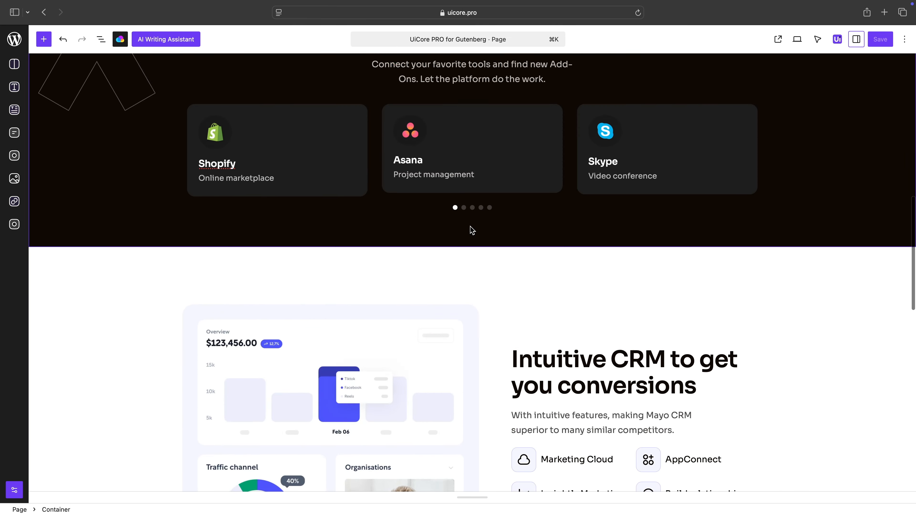
{"action": "scroll", "coordinate": [471, 231], "scroll_direction": "up", "scroll_amount": 12}
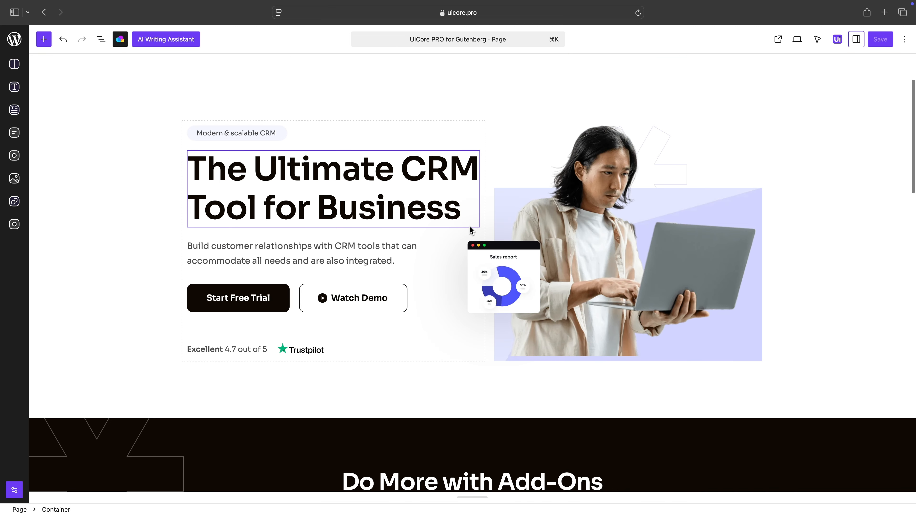
{"action": "scroll", "coordinate": [471, 231], "scroll_direction": "up", "scroll_amount": 4}
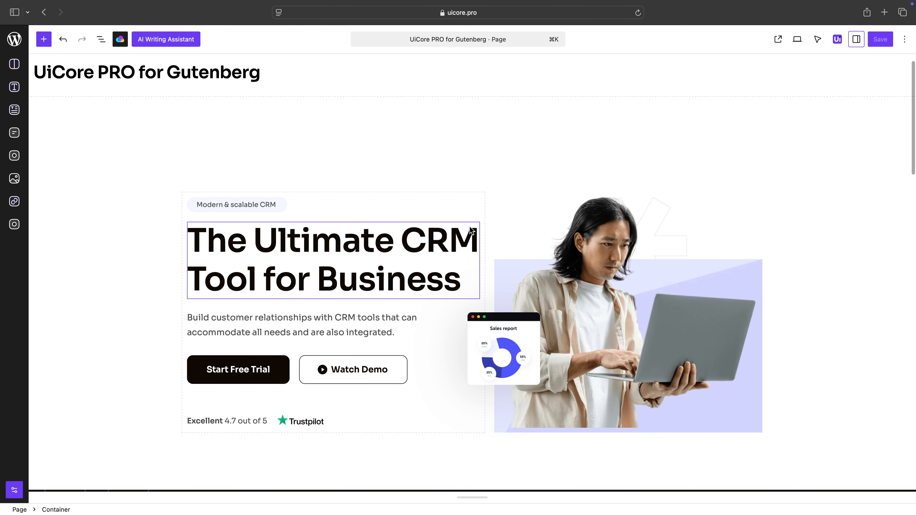